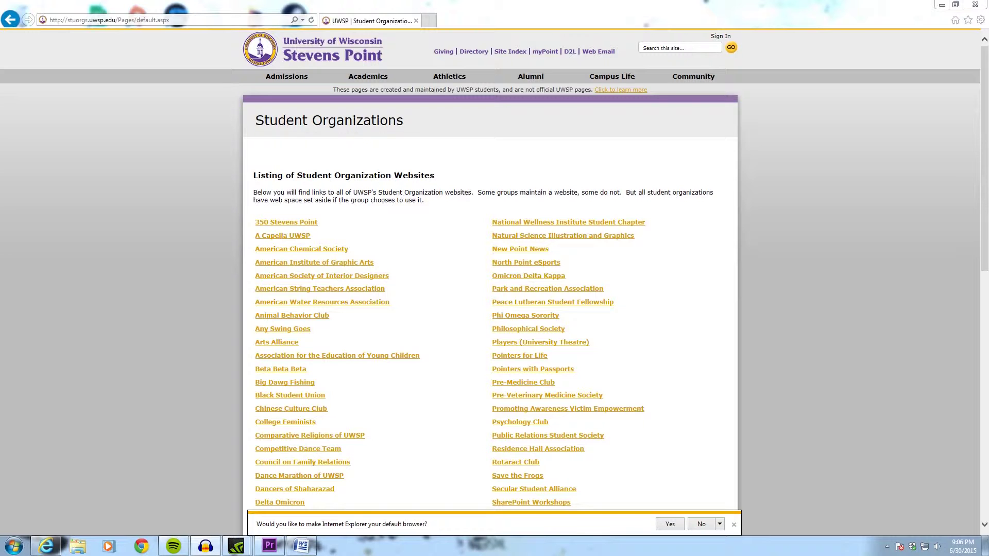
Open the SharePoint Workshops site and sign in with the student account's user name and password.
scroll(793, 162, "down", 3)
left_click(543, 351)
left_click(734, 37)
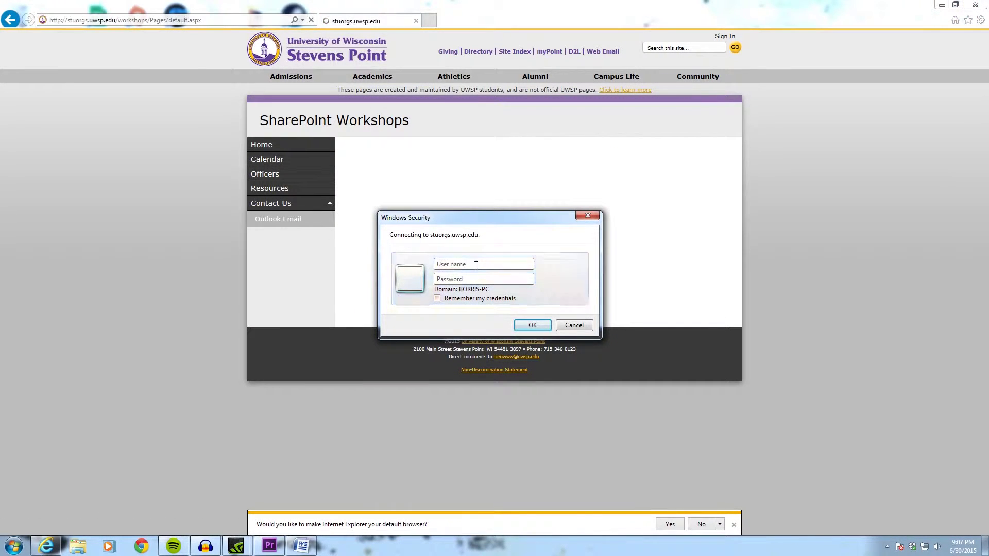
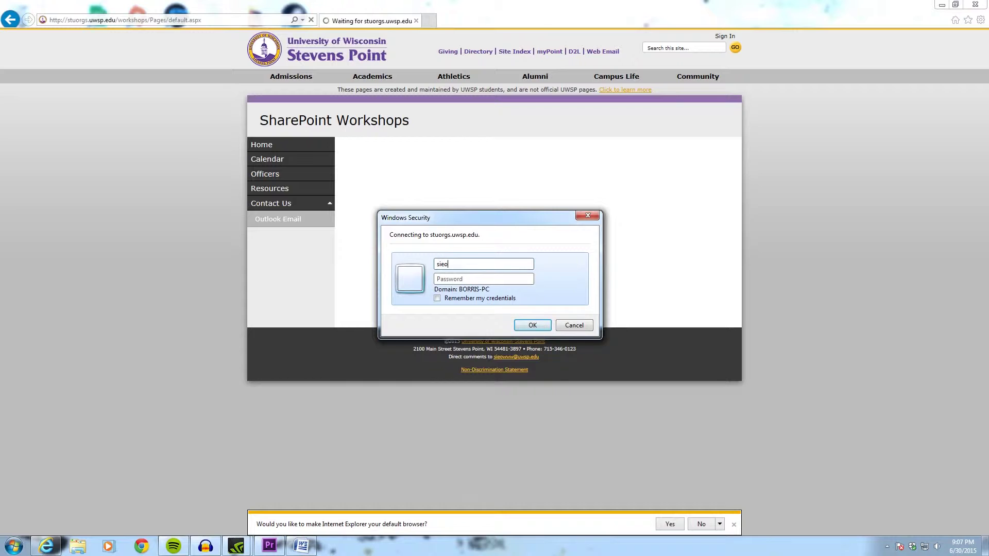
key("Tab")
type("•••••••••••")
key("Return")
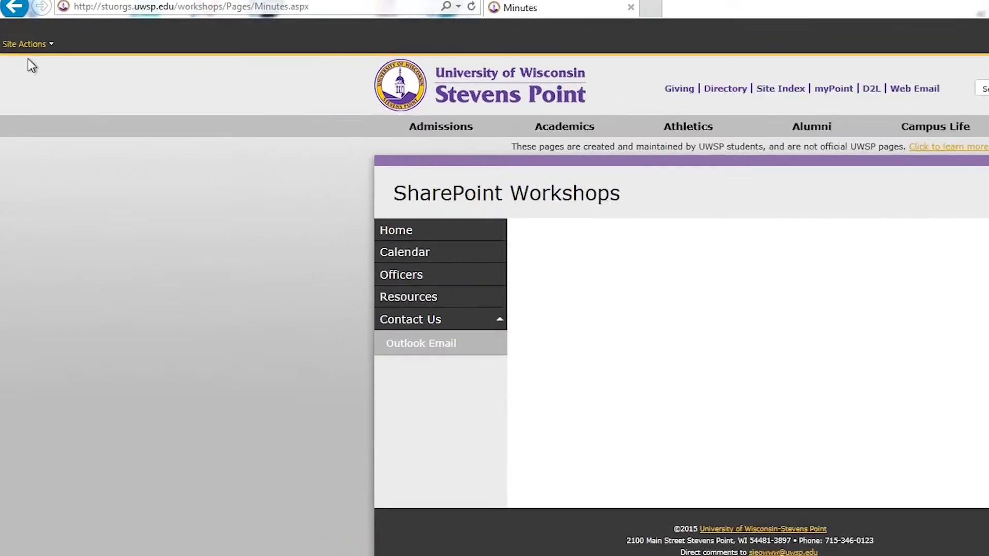
Switch the Minutes page into edit mode with Site Actions > Edit Page.
left_click(29, 44)
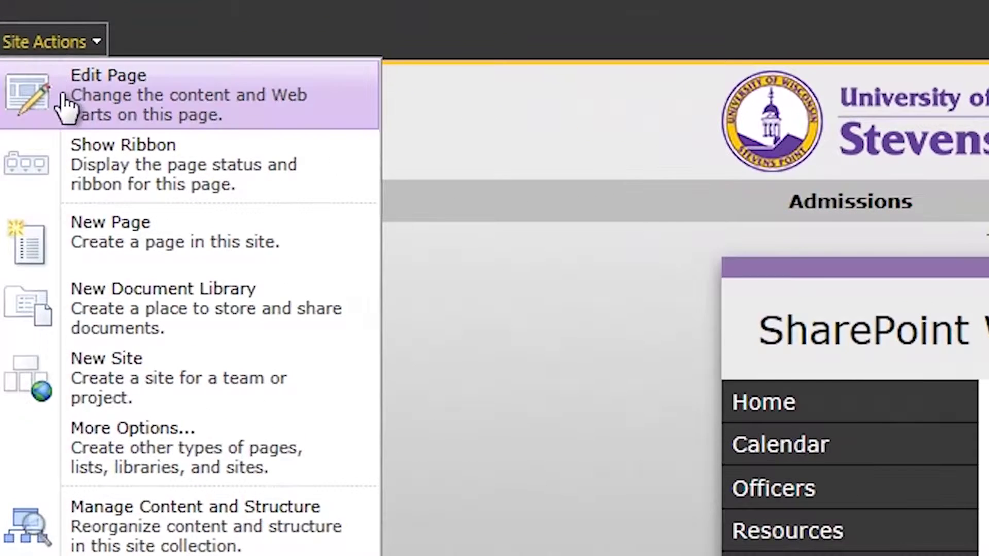
left_click(64, 99)
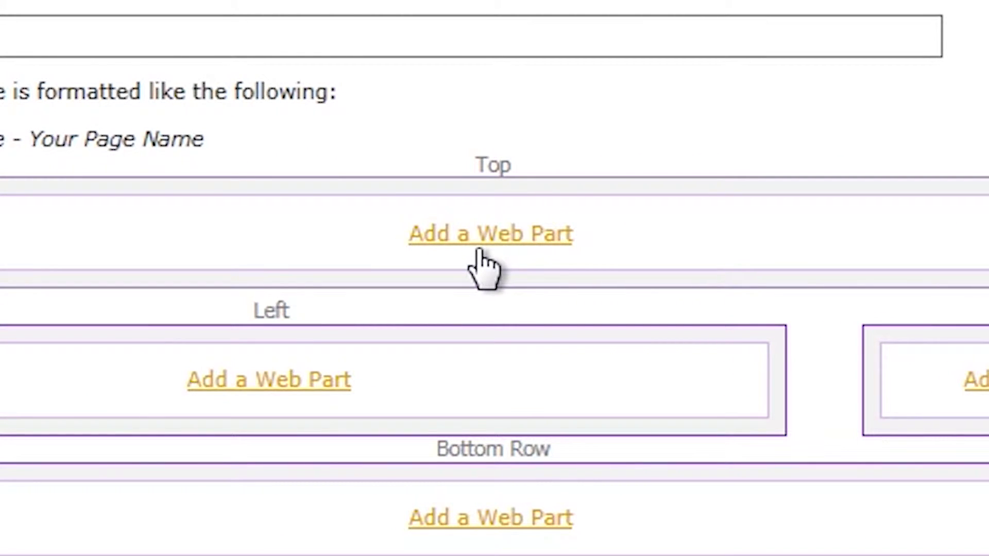
Choose Plain Content Editor from the Media and Content web parts for the Top zone.
left_click(479, 249)
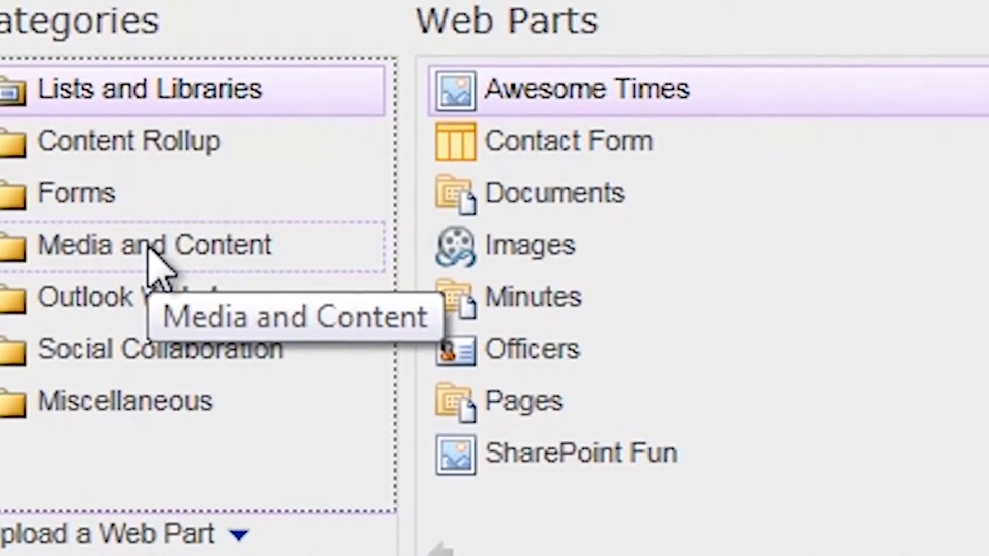
left_click(152, 246)
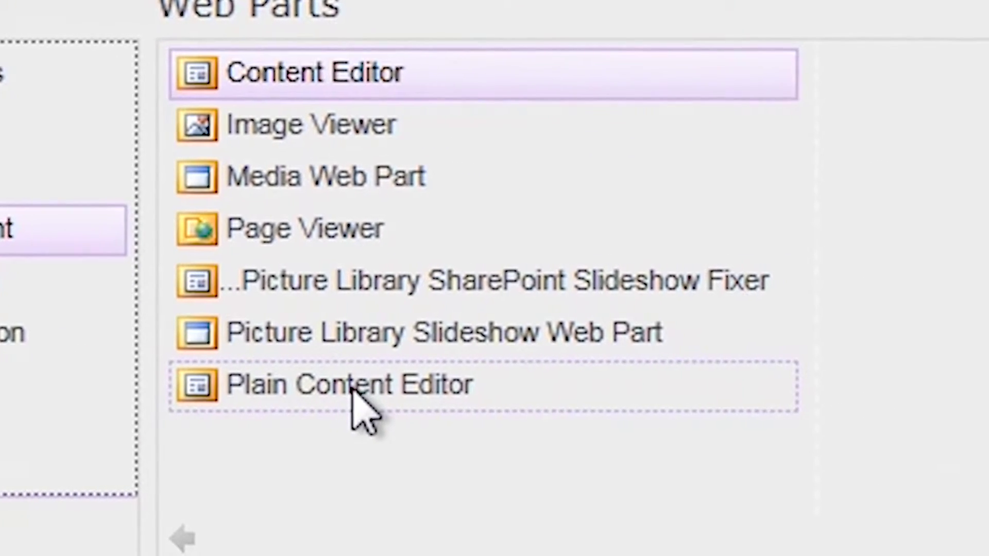
left_click(354, 392)
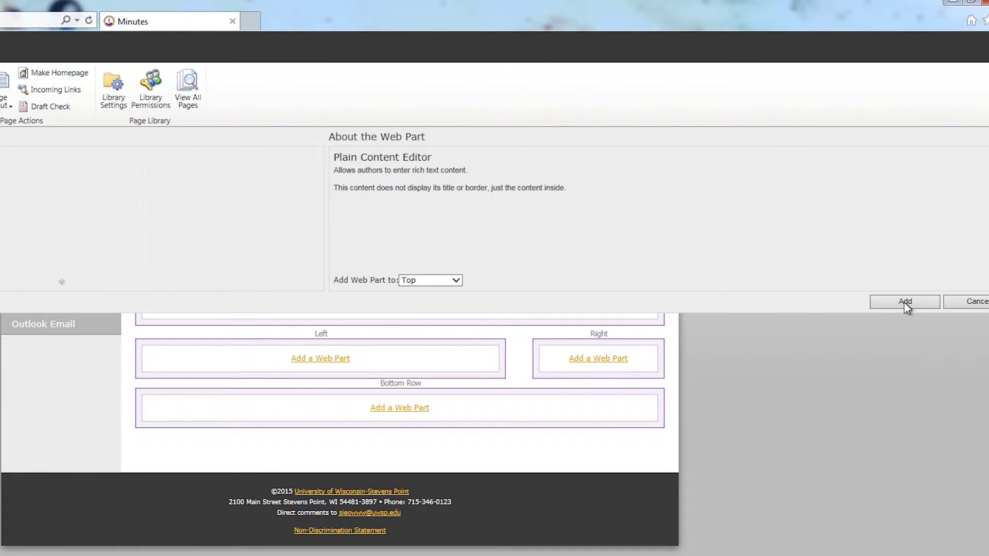
Insert the Plain Content Editor web part into the Top zone.
left_click(906, 304)
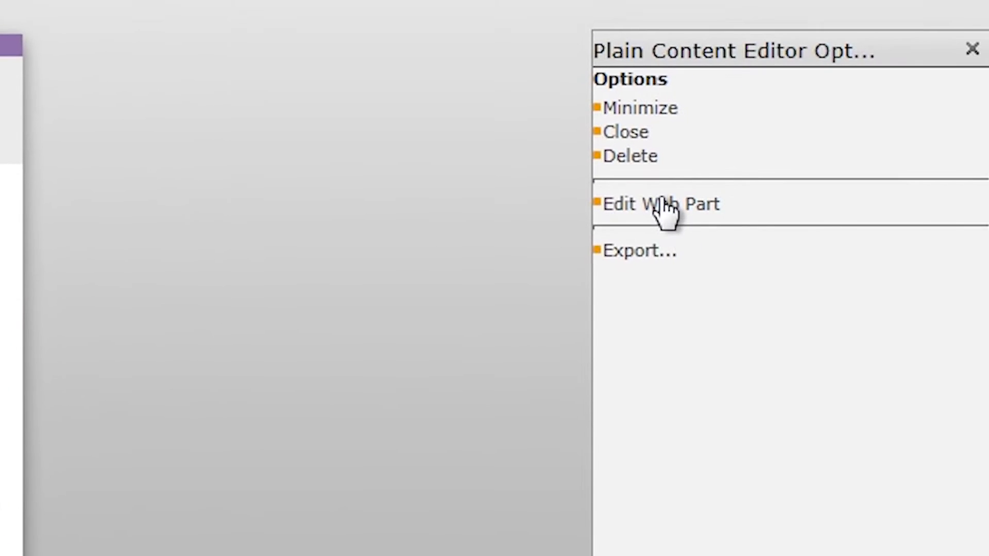
Open the Plain Content Editor's Edit Web Part pane with Layout and Appearance expanded.
left_click(661, 198)
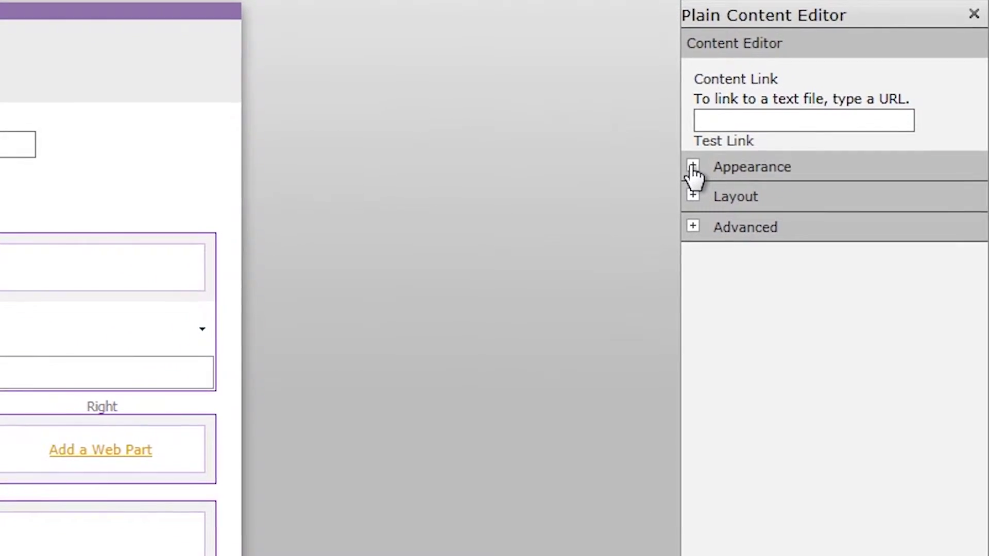
left_click(707, 189)
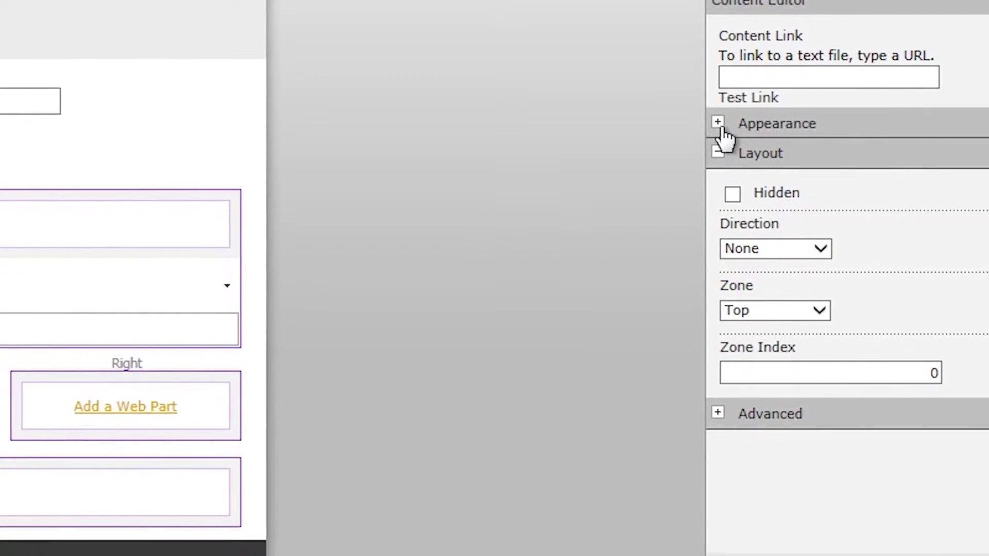
left_click(718, 135)
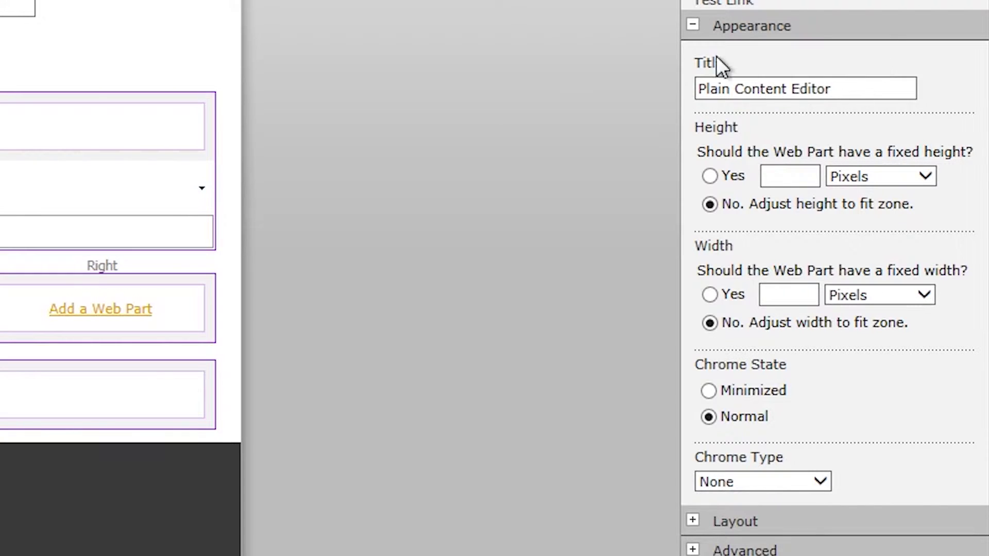
Retitle the web part 'Minutes Title', set its chrome type to None, and apply.
left_click_drag(858, 88, 690, 121)
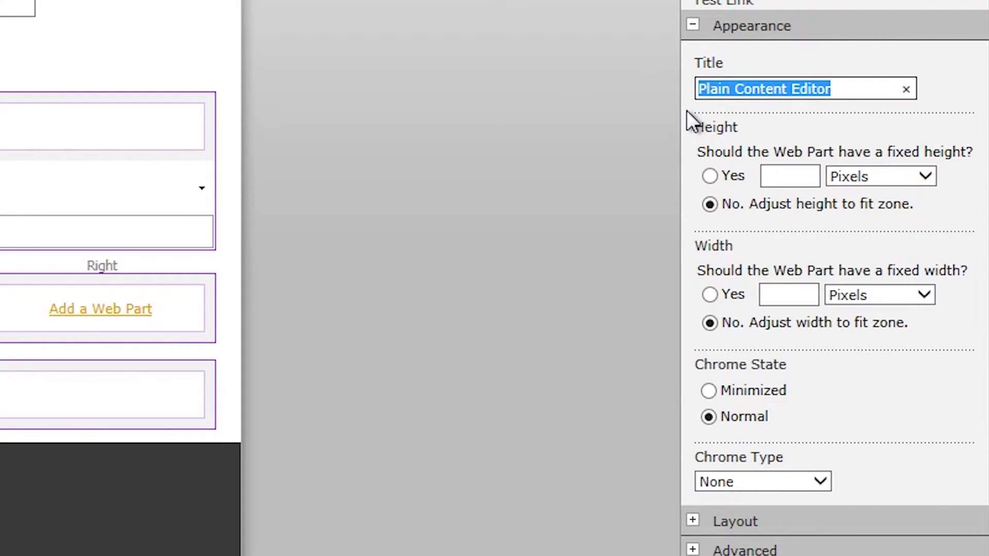
type("M")
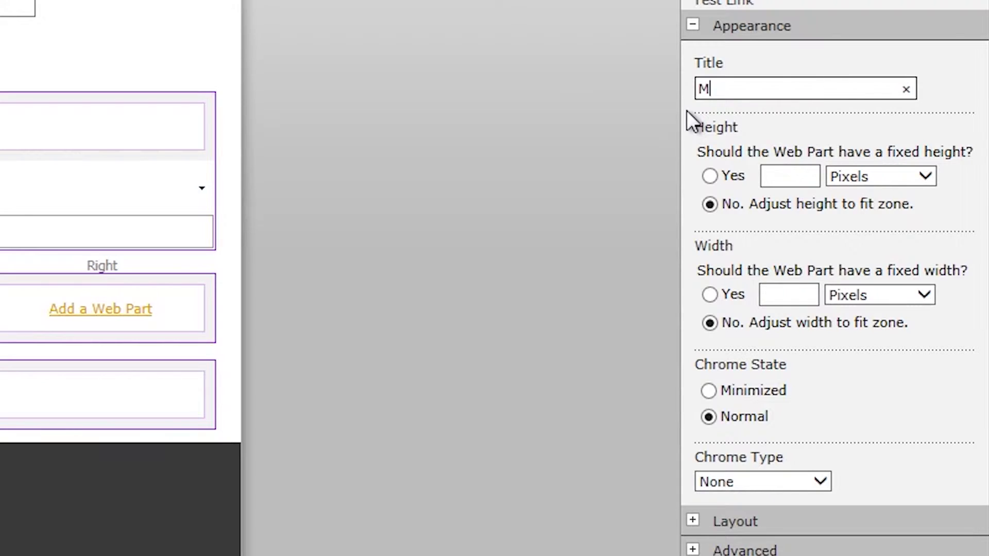
type("inutes Title")
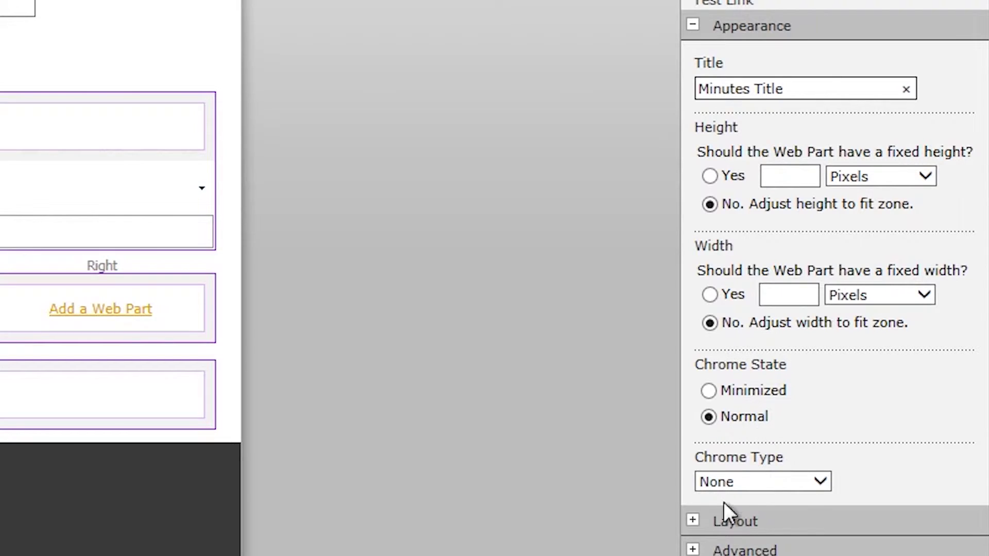
left_click(820, 481)
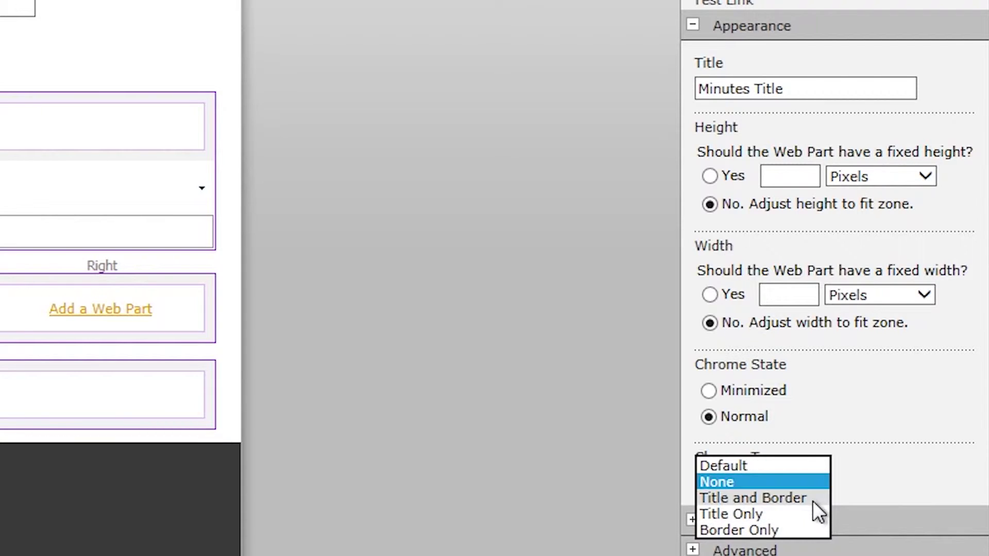
left_click(814, 486)
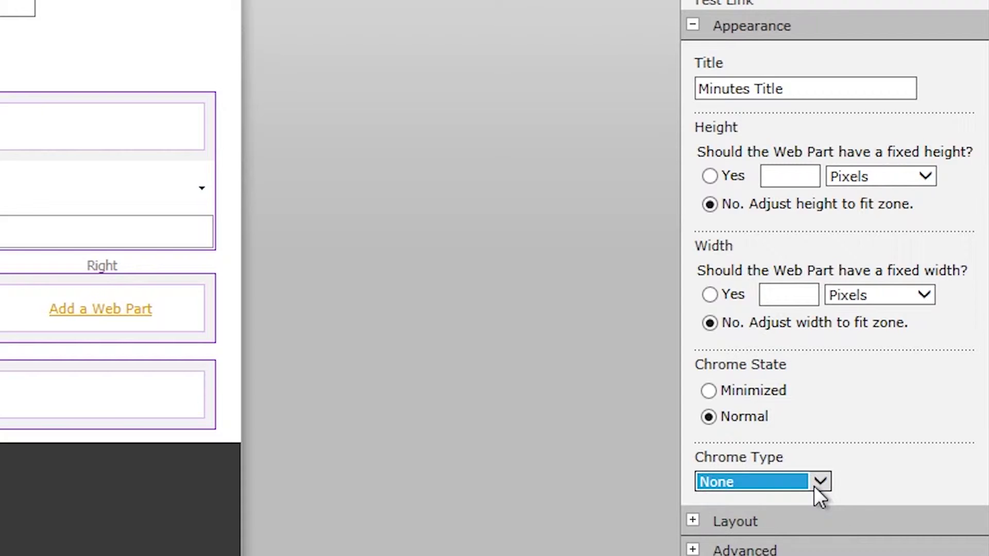
left_click(912, 476)
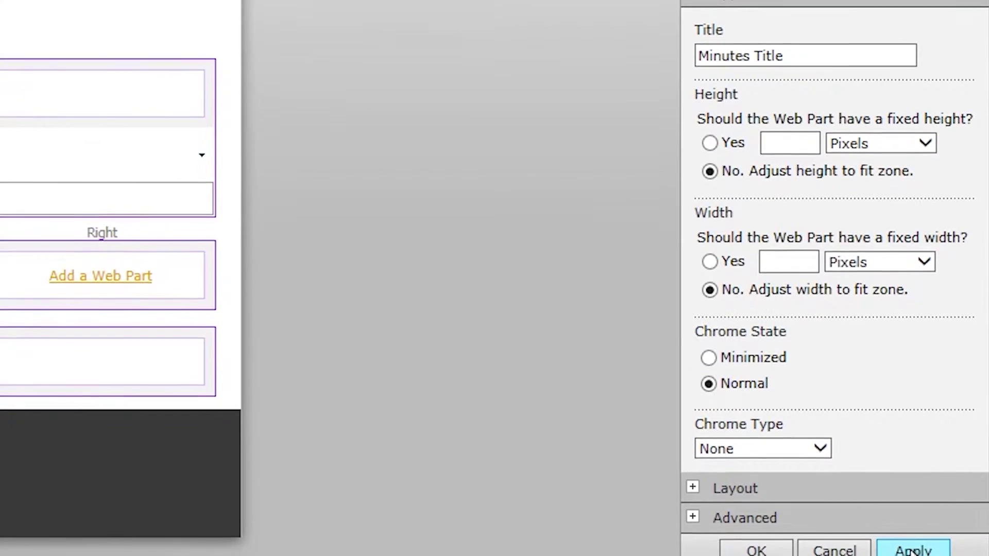
left_click(912, 550)
Confirm the Minutes Title web part settings and close the tool pane.
left_click(771, 530)
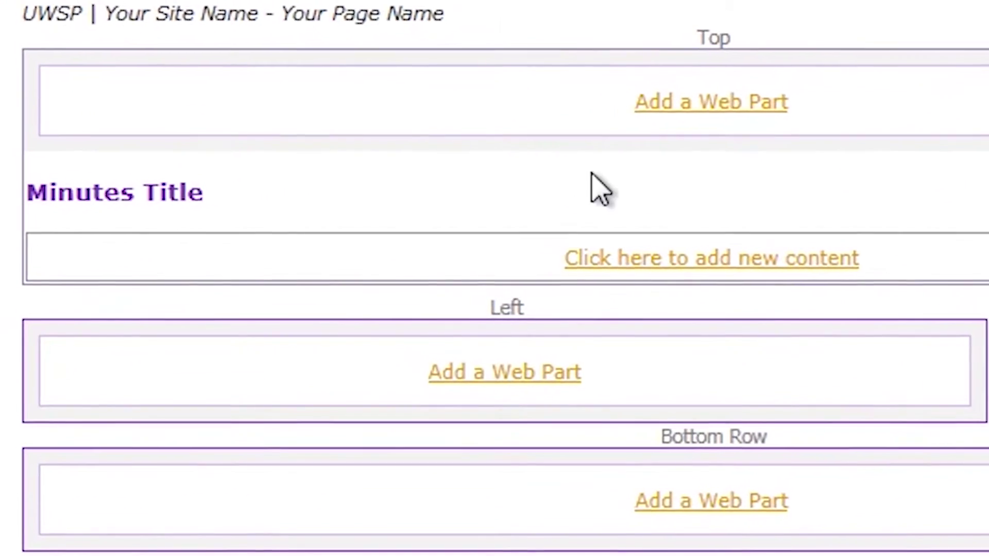
Enter 'Minutes' in the web part and format it as Heading 2, keeping the Verdana font.
left_click(695, 268)
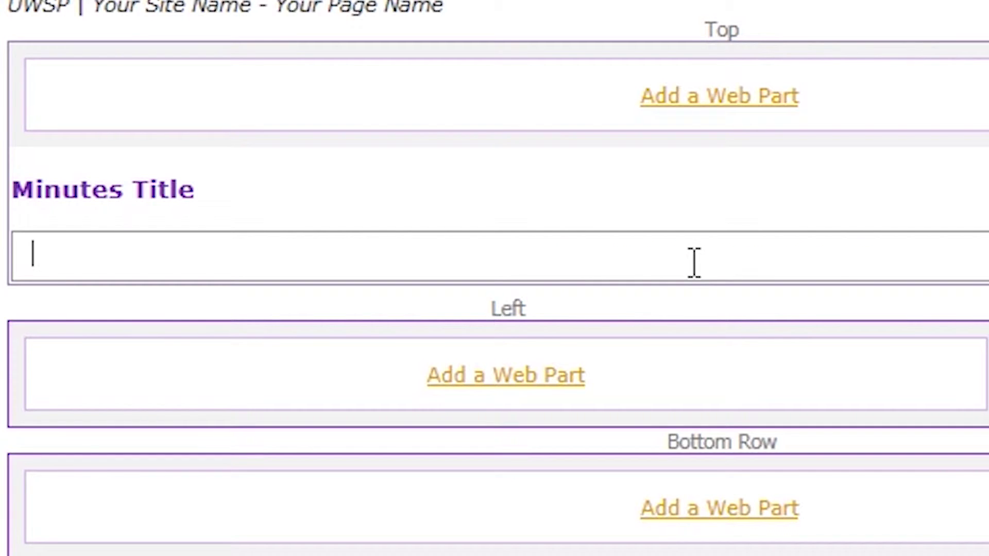
type("Minutes")
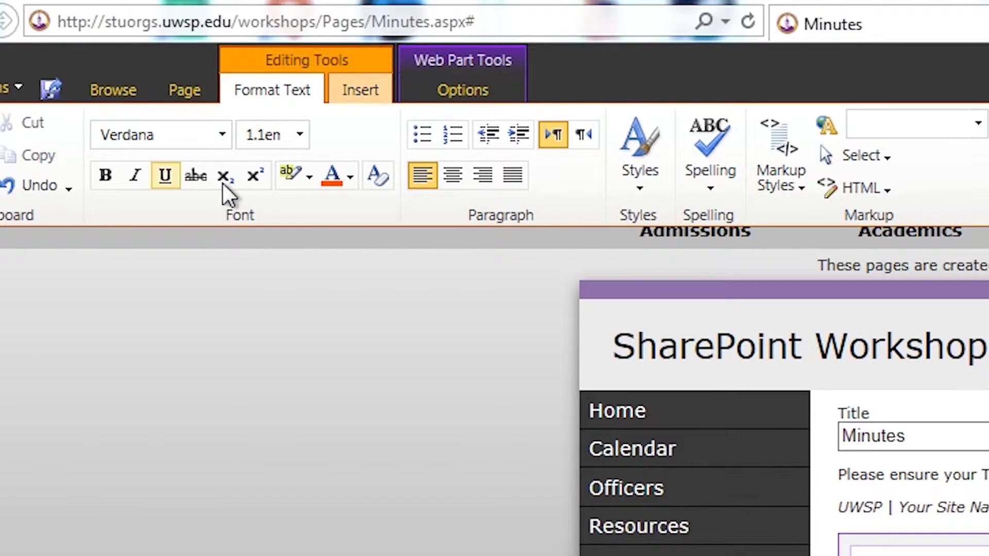
left_click(221, 135)
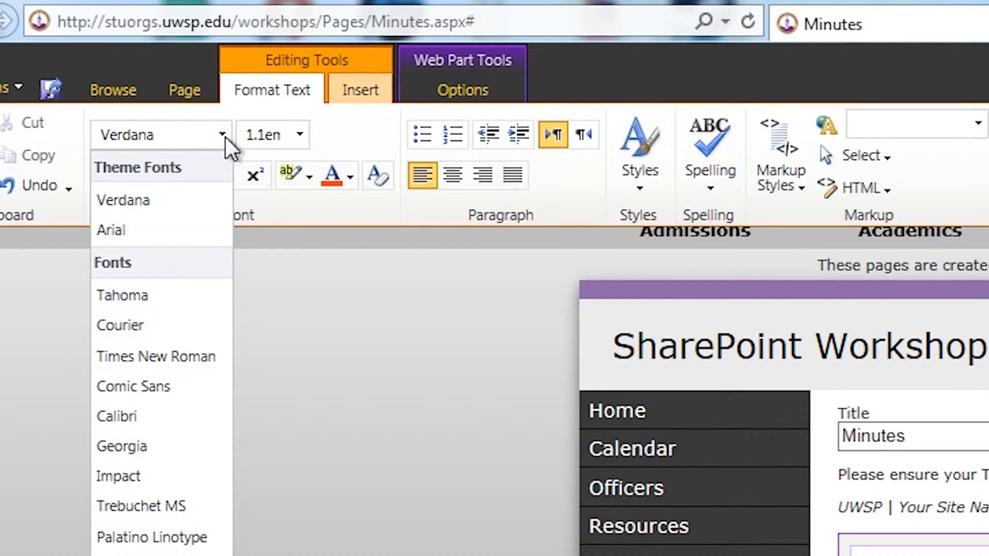
left_click(224, 137)
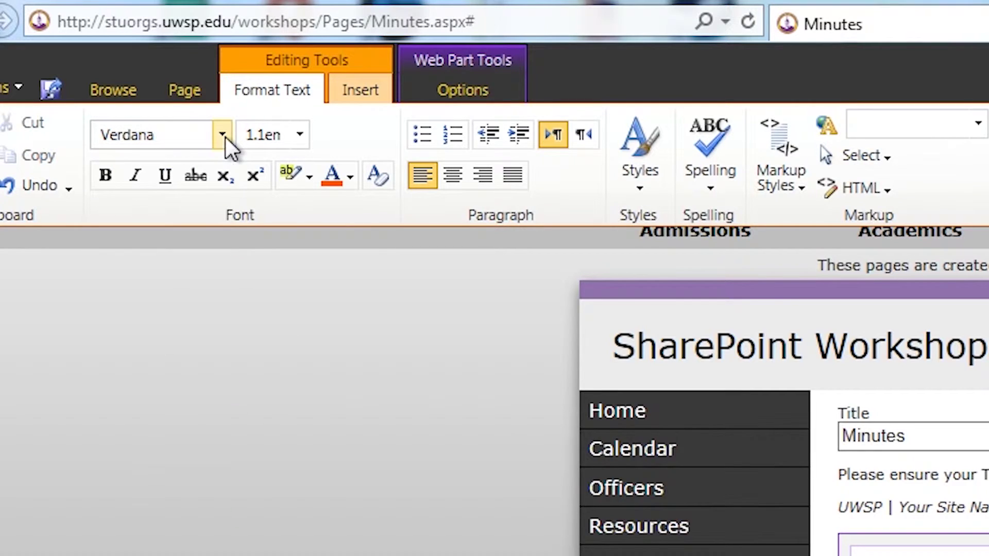
left_click(300, 135)
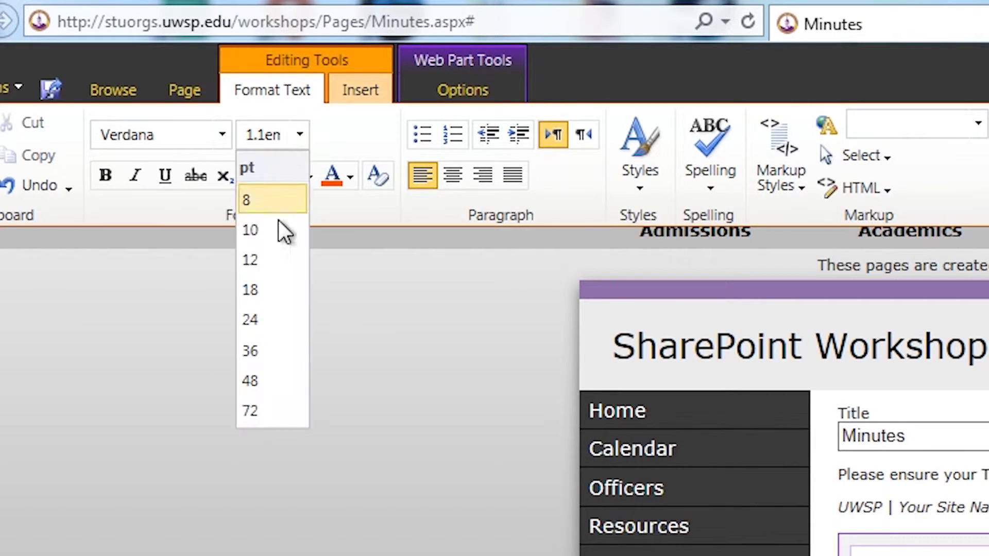
left_click(300, 135)
left_click(804, 164)
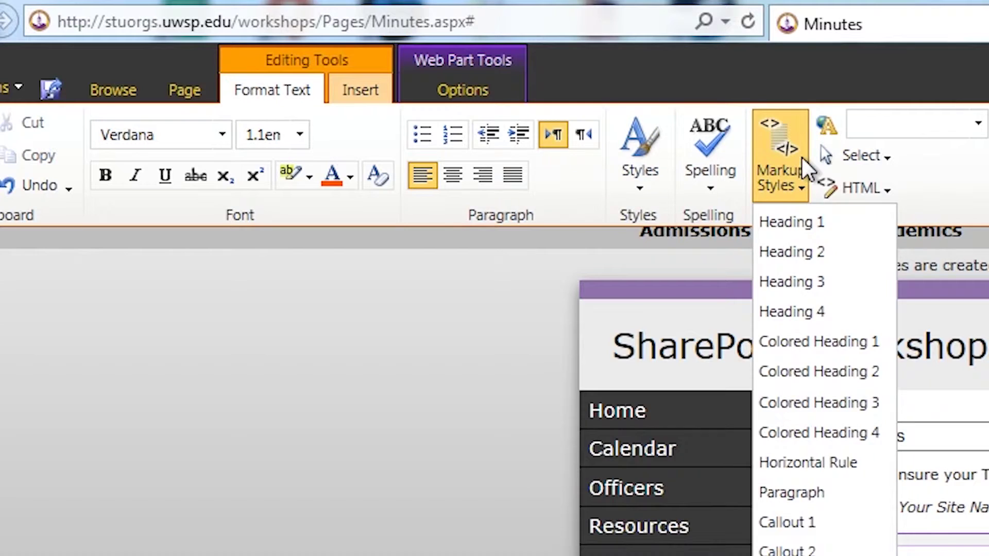
left_click(812, 254)
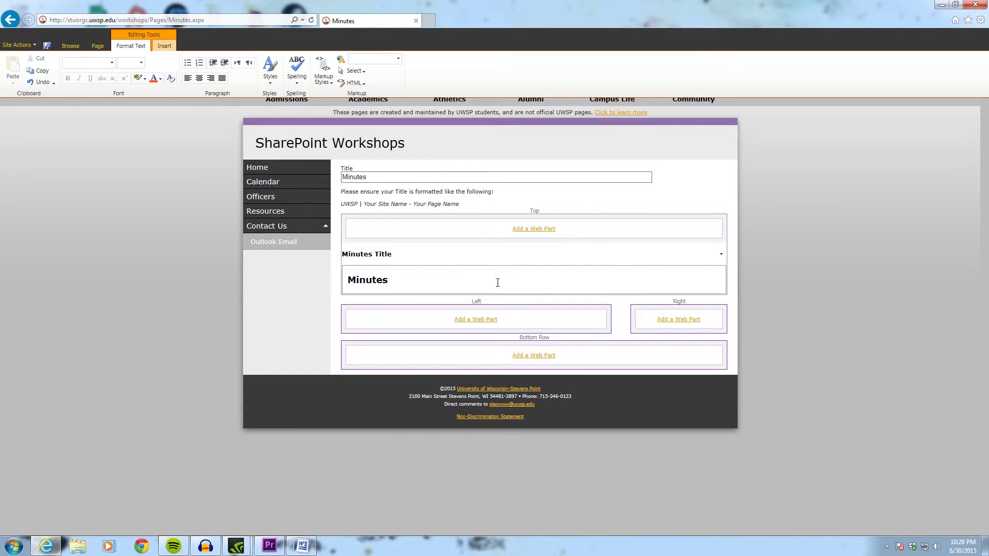
left_click(498, 283)
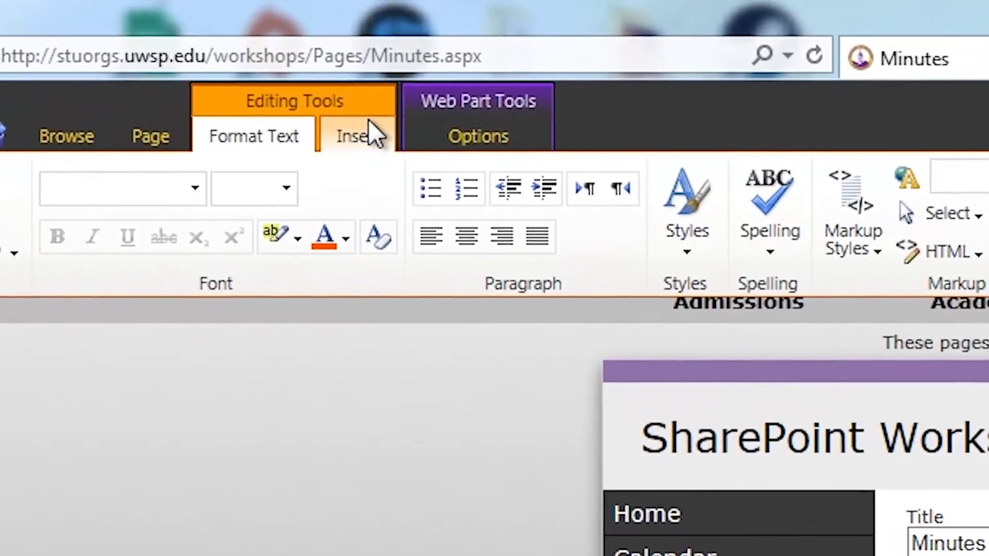
Insert Meeting-minutes-picture from the site's Images library below the heading.
left_click(309, 117)
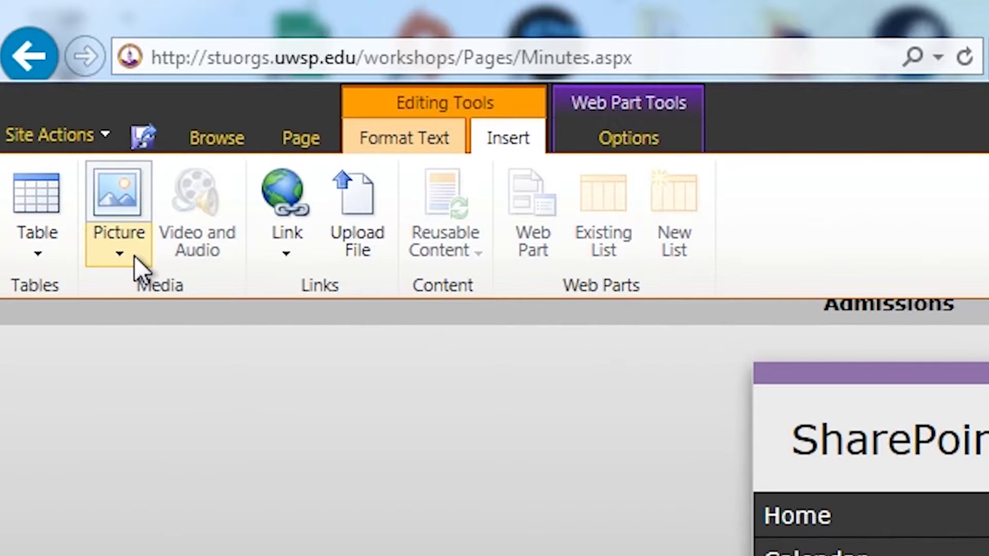
left_click(134, 256)
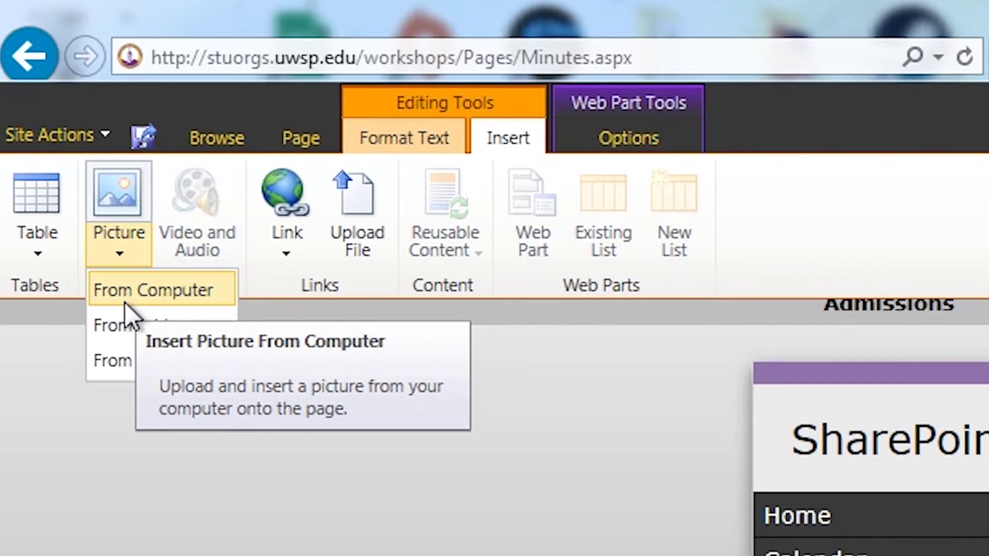
left_click(135, 362)
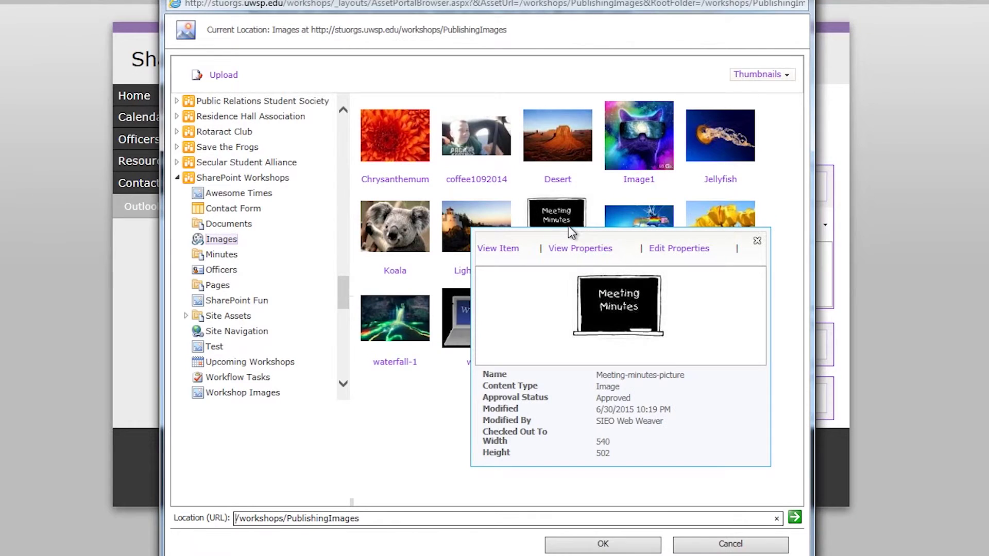
left_click(568, 228)
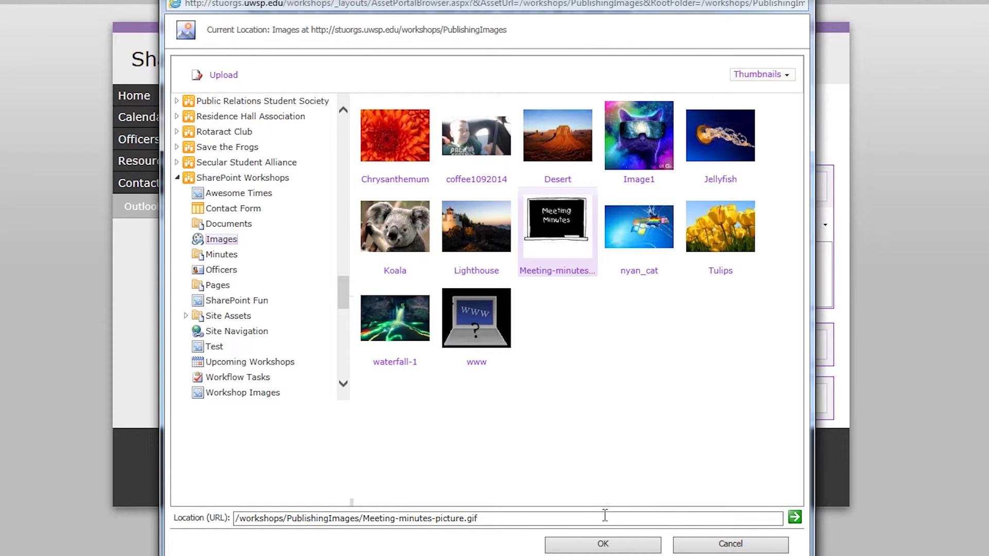
left_click(601, 542)
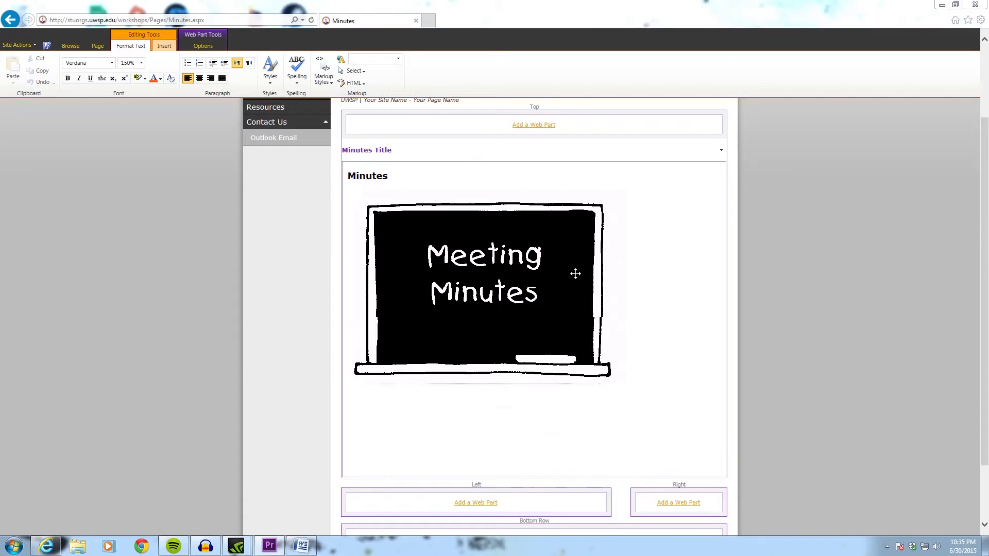
Select the chalkboard image and nudge its horizontal size up in Picture Tools Design.
left_click(575, 276)
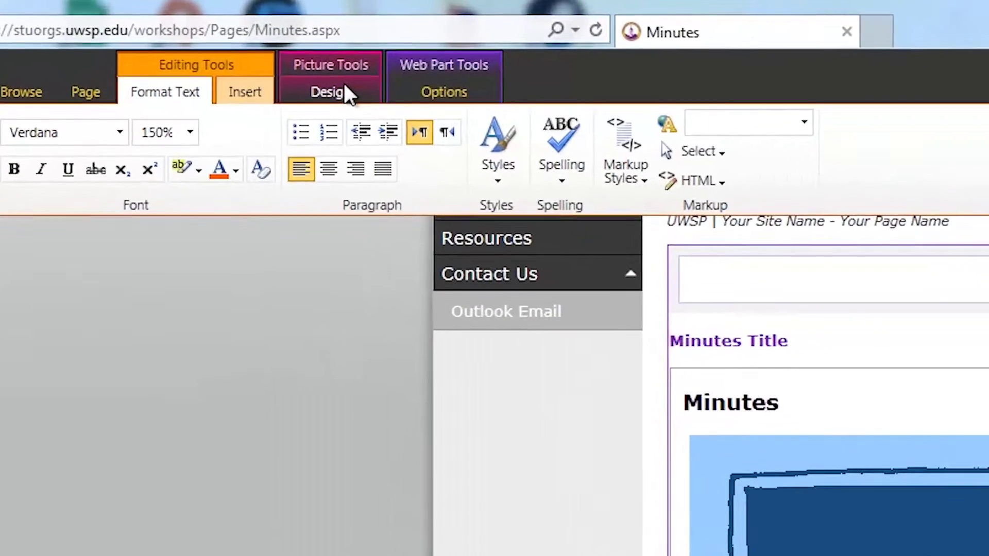
left_click(201, 47)
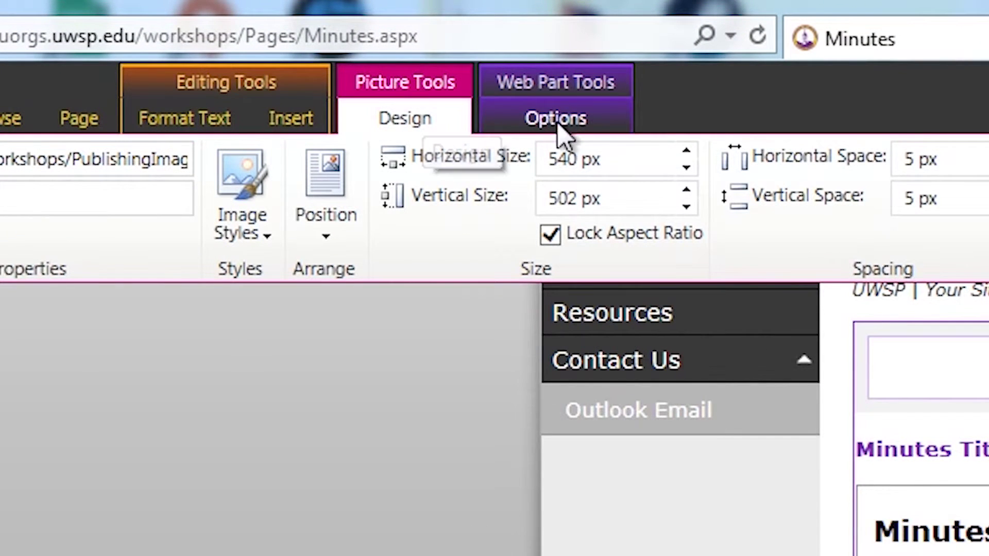
left_click(695, 150)
left_click(693, 148)
left_click(694, 148)
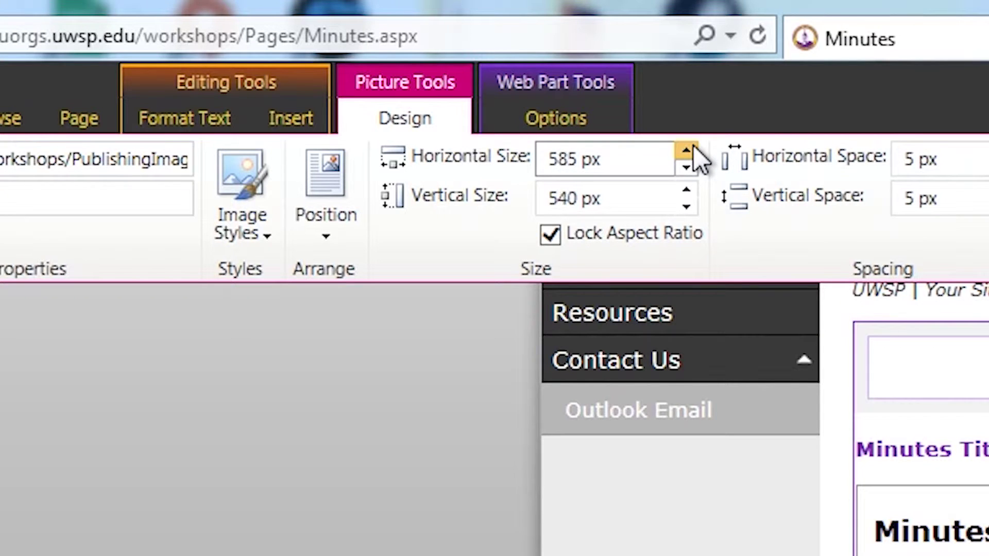
left_click(693, 148)
Shrink the chalkboard image to about 260 pixels wide with its aspect ratio locked.
left_click(685, 161)
left_click(684, 161)
left_click(685, 161)
left_click(685, 161)
left_click(685, 161)
left_click(685, 162)
left_click(685, 164)
left_click(685, 164)
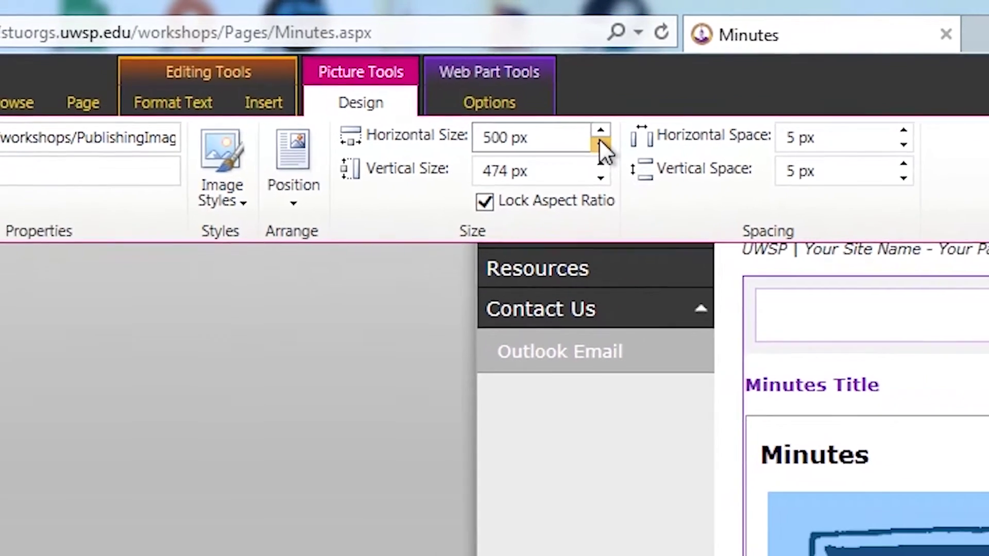
left_click(685, 163)
left_click(685, 164)
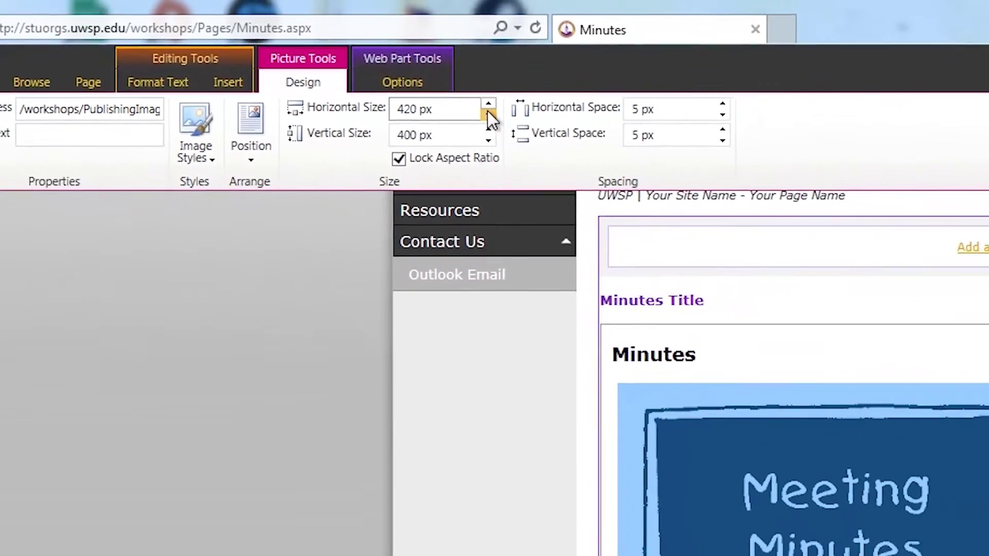
left_click(488, 114)
left_click(488, 114)
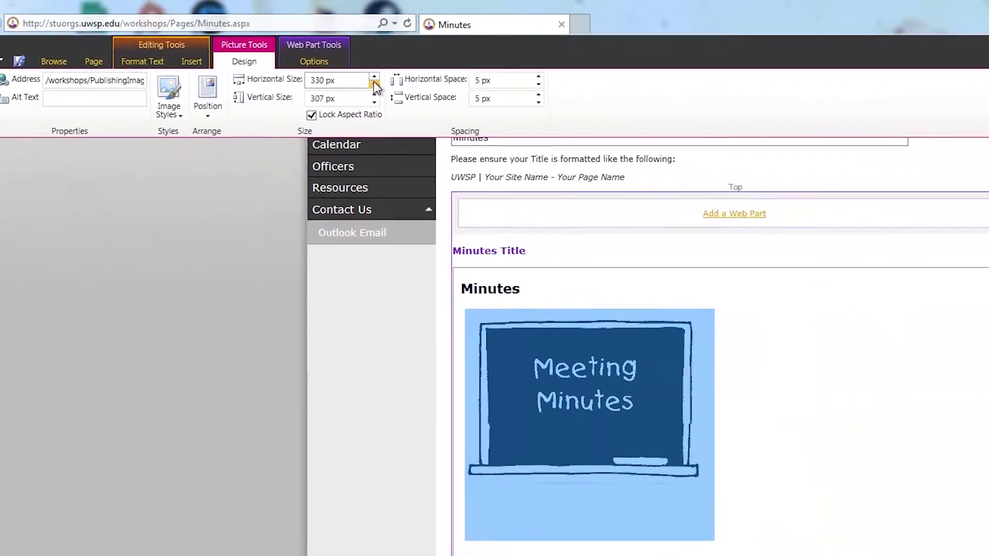
left_click(489, 114)
left_click(489, 114)
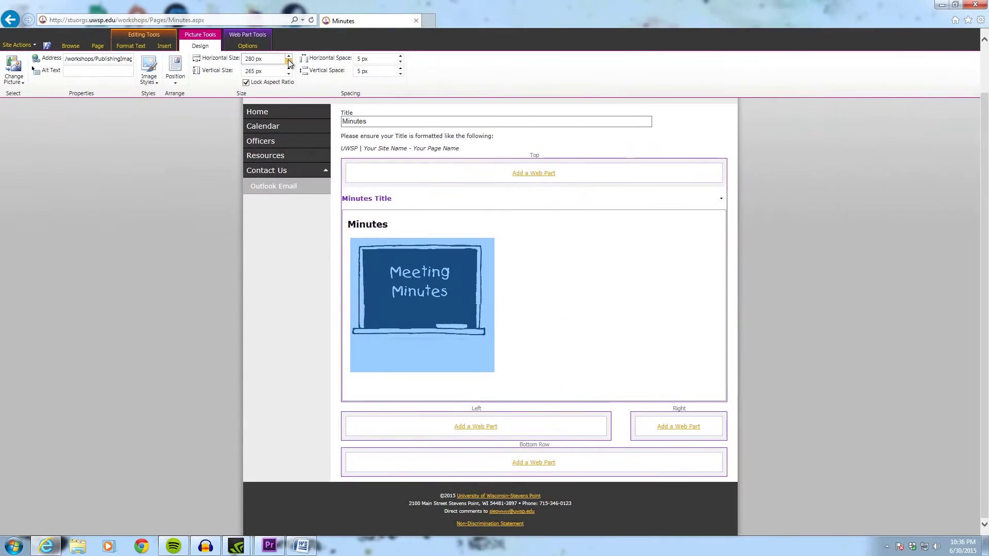
left_click(289, 61)
left_click(289, 61)
left_click(289, 62)
left_click(289, 62)
left_click(289, 61)
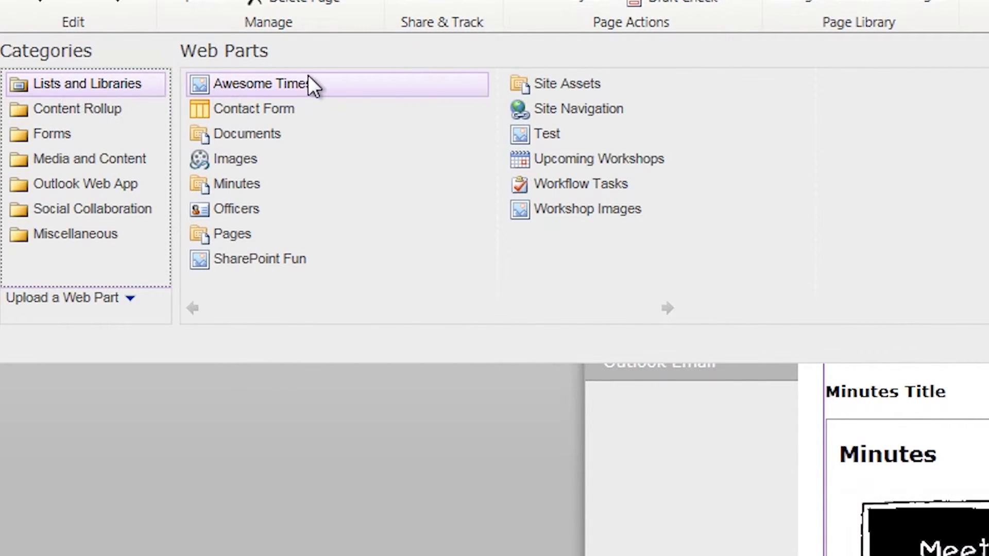
Add the Minutes document library web part to the Bottom Row zone.
left_click(258, 186)
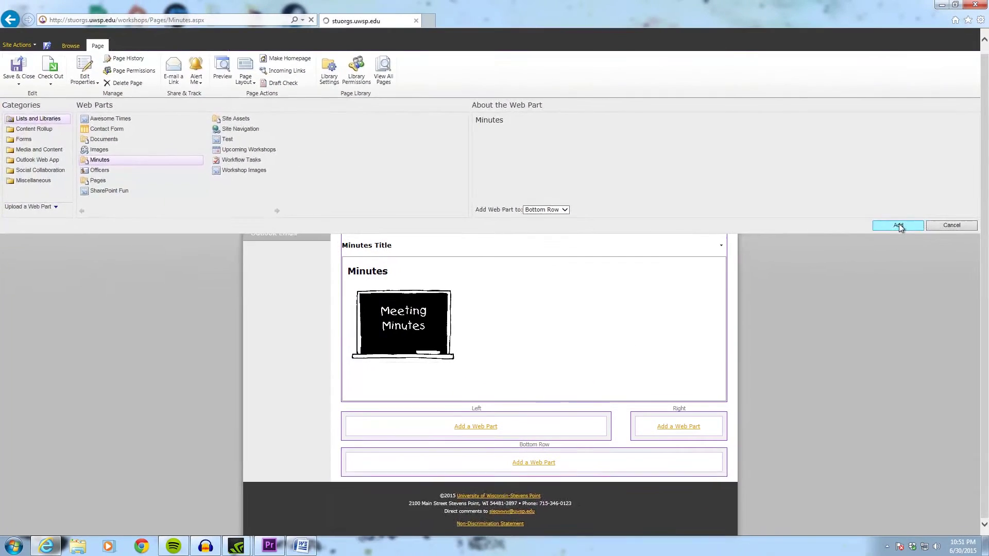
left_click(898, 224)
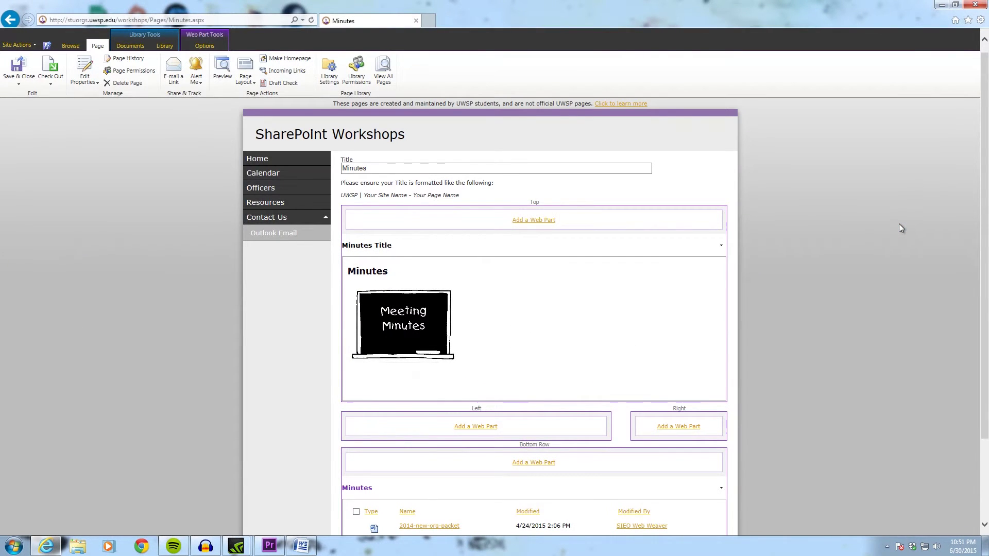
Open the Minutes web part's settings and browse its Appearance, Layout, AJAX Options and Miscellaneous sections.
scroll(691, 242, "down", 2)
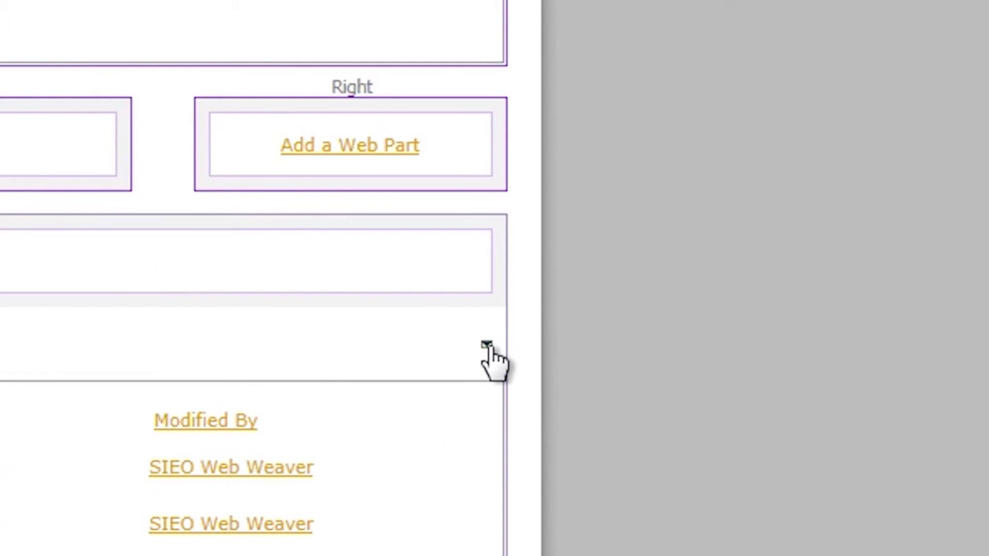
scroll(489, 355, "up", 3)
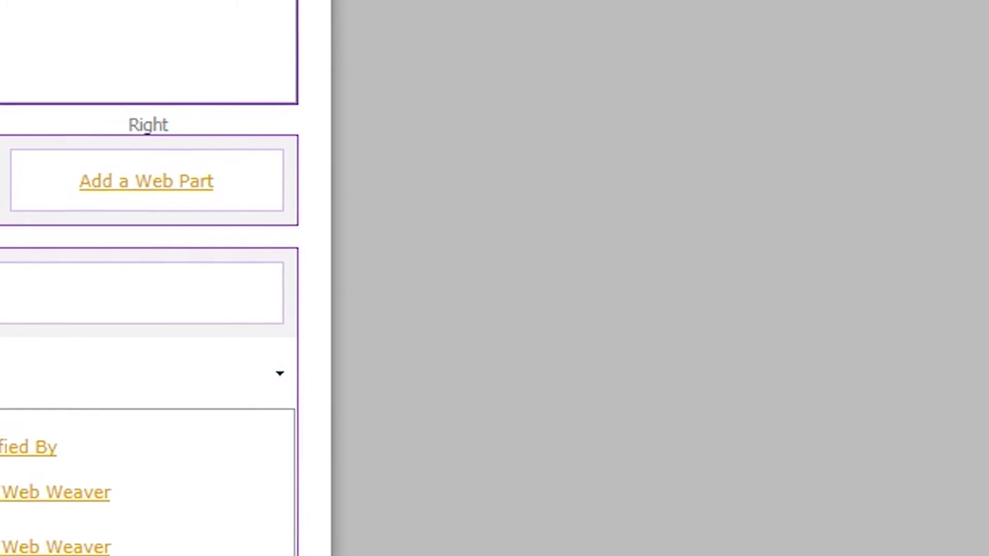
scroll(847, 3, "up", 3)
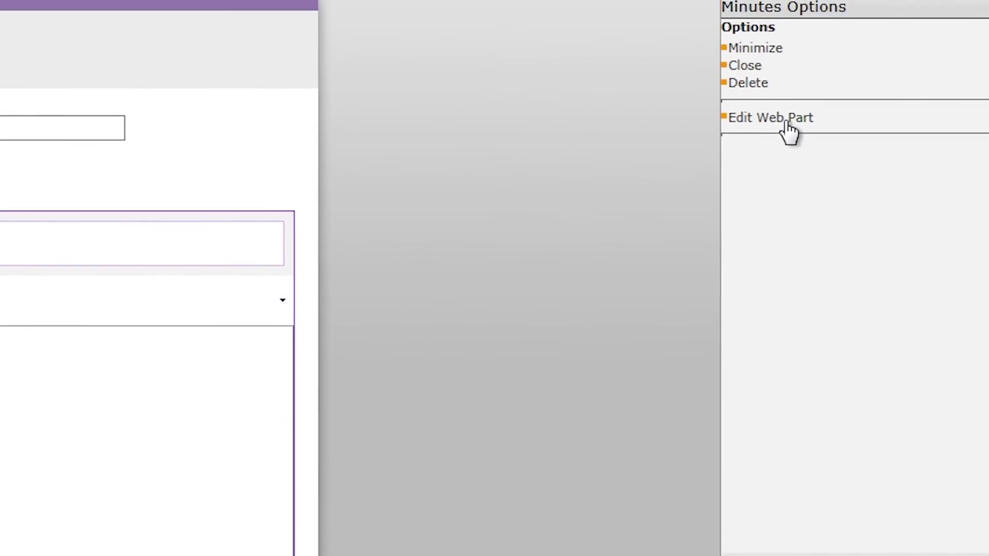
left_click(839, 15)
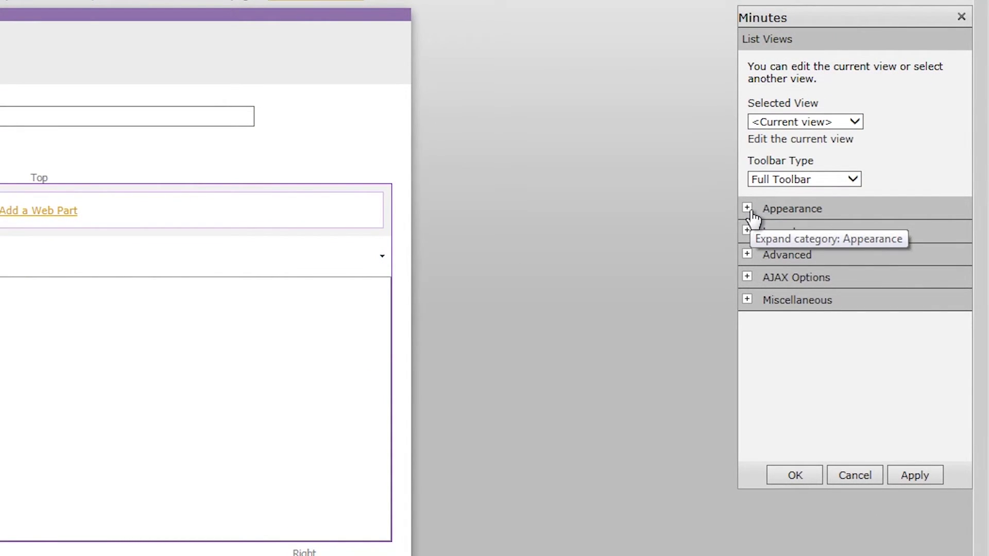
left_click(749, 212)
left_click(749, 211)
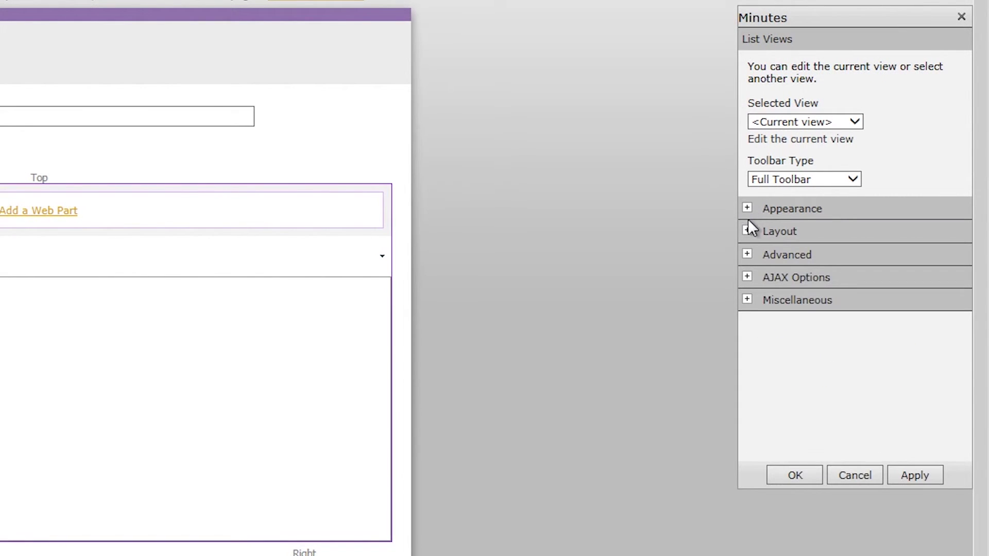
left_click(747, 233)
left_click(747, 233)
left_click(748, 279)
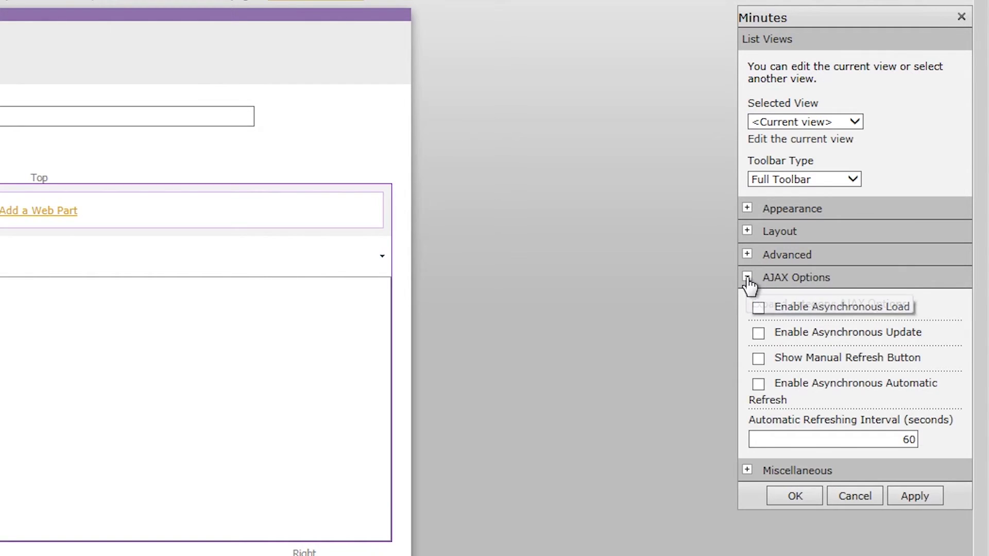
left_click(748, 279)
left_click(748, 301)
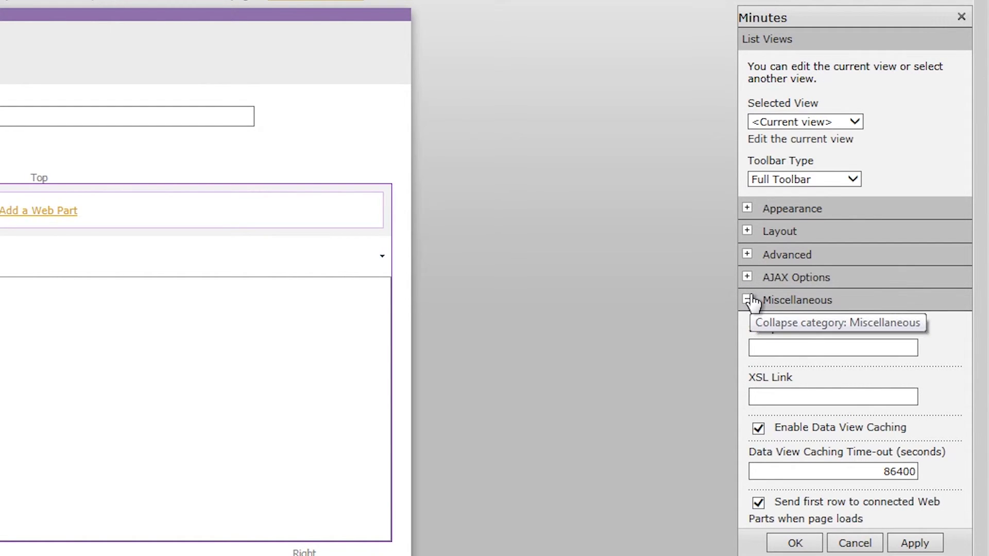
left_click(748, 301)
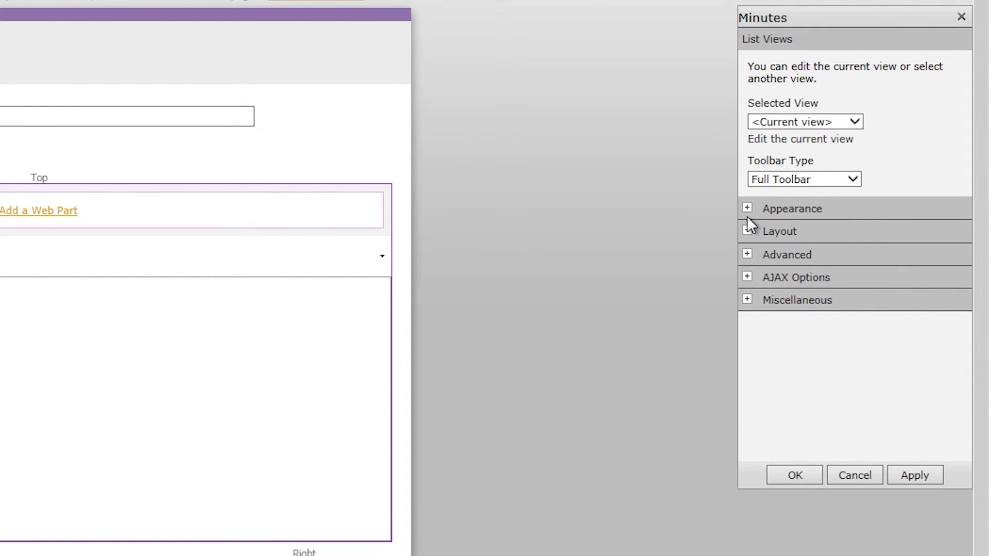
Set the Minutes web part's Chrome Type to None, then apply and confirm.
left_click(747, 209)
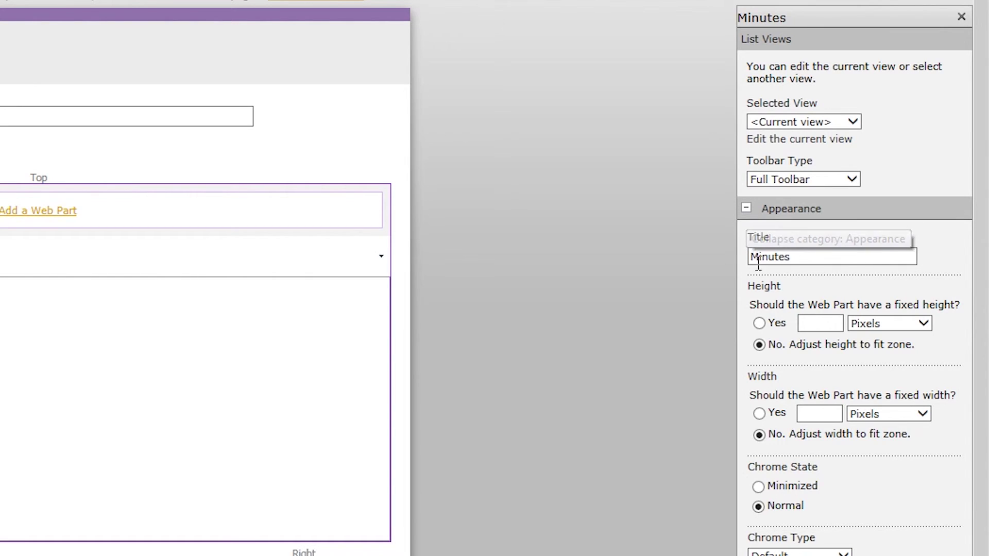
left_click(819, 555)
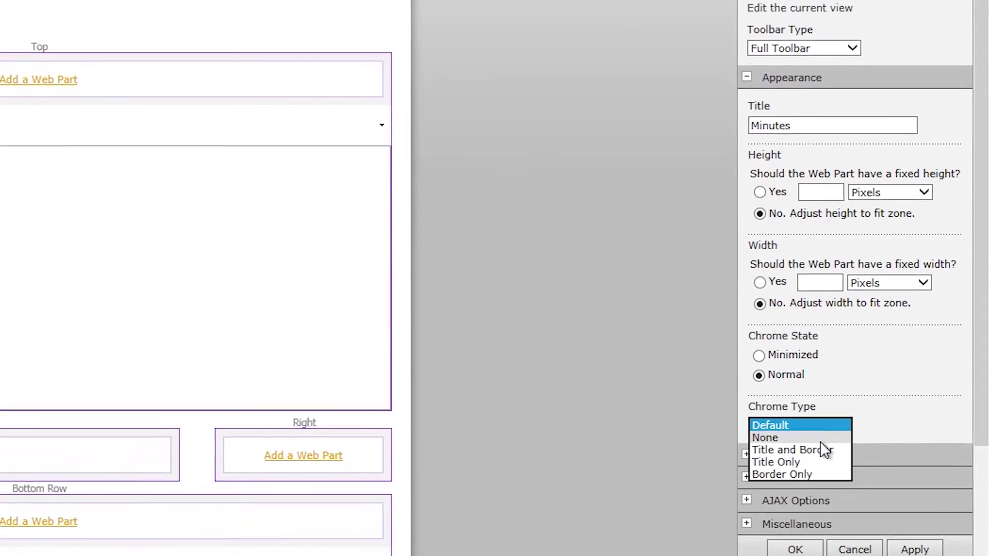
left_click(820, 370)
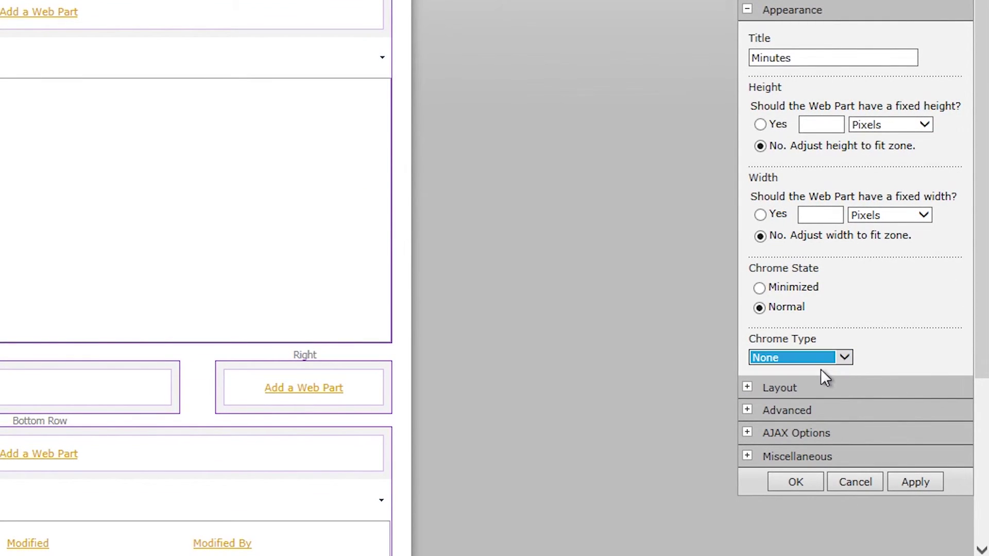
left_click(920, 484)
left_click(806, 481)
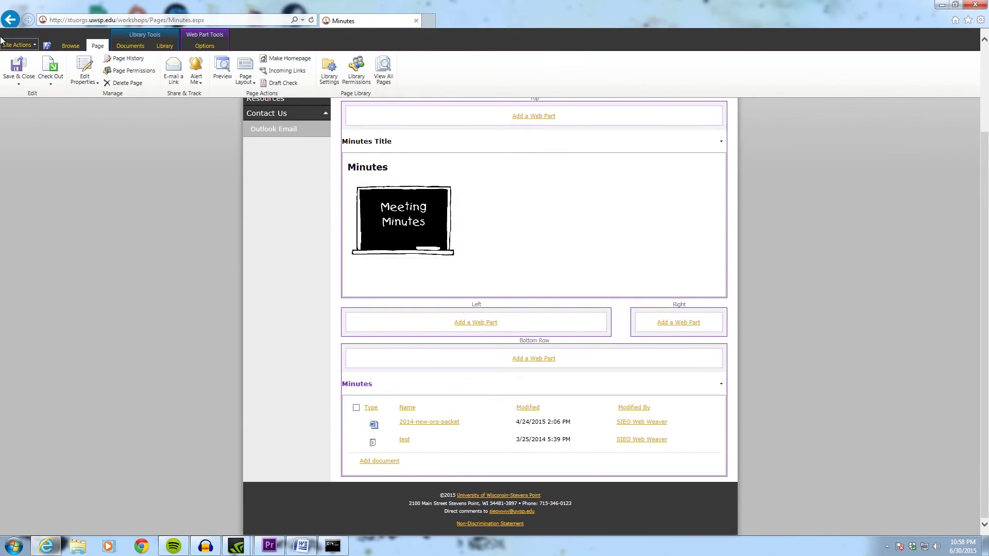
Save and close the Minutes page to view it as published.
left_click(47, 46)
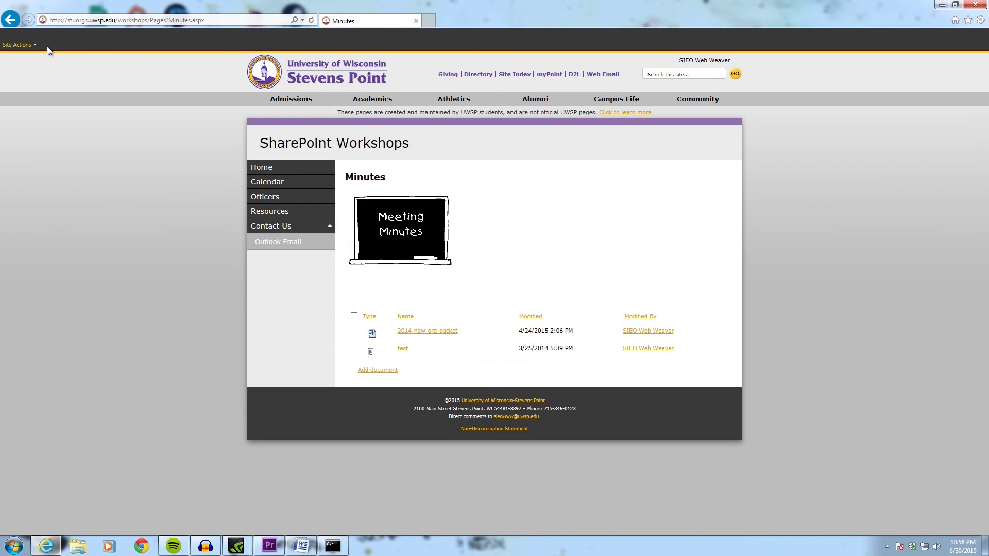